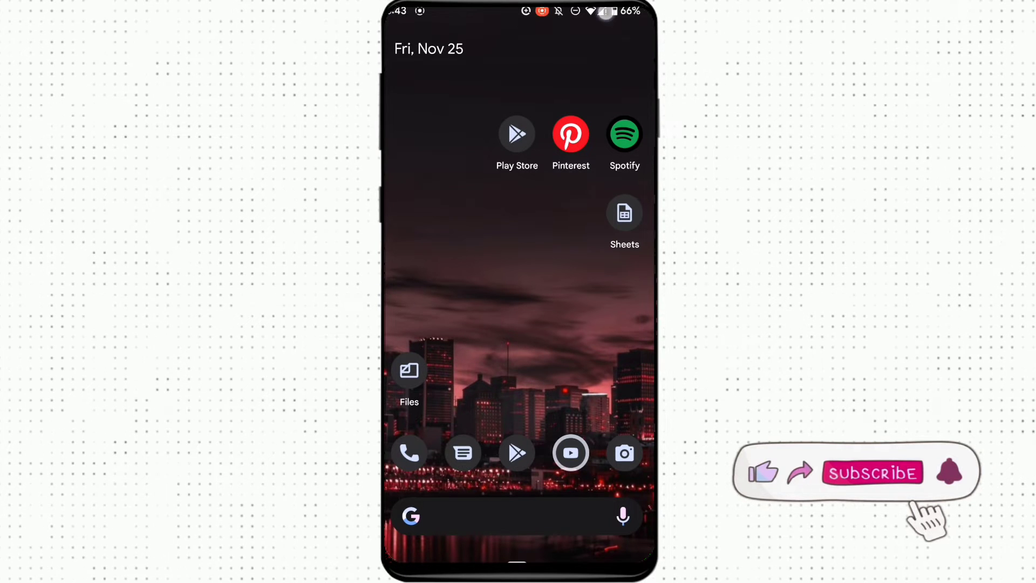
Show the full list of installed apps and open the Messages app info page.
left_click_drag(605, 11, 606, 242)
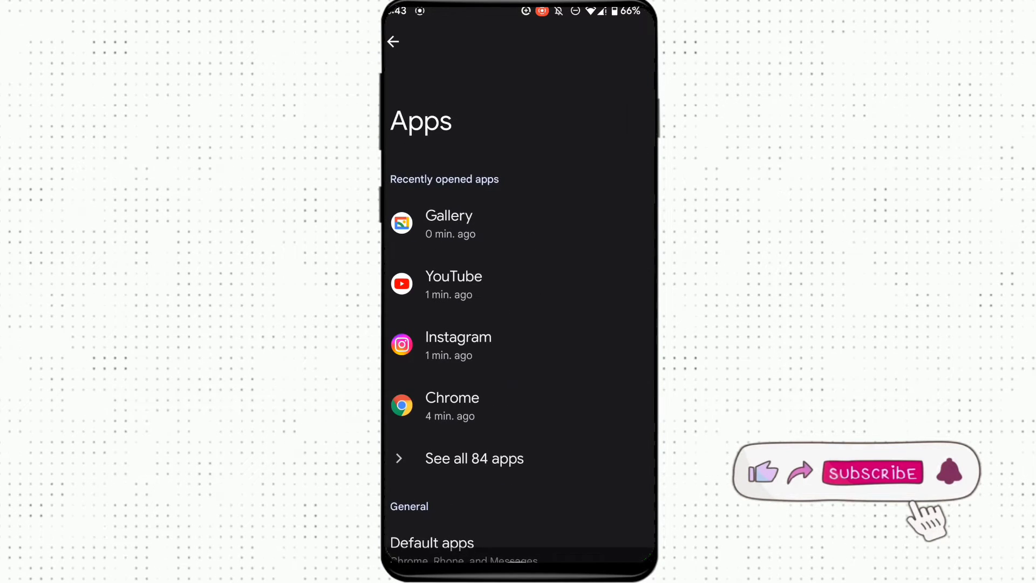
left_click(527, 456)
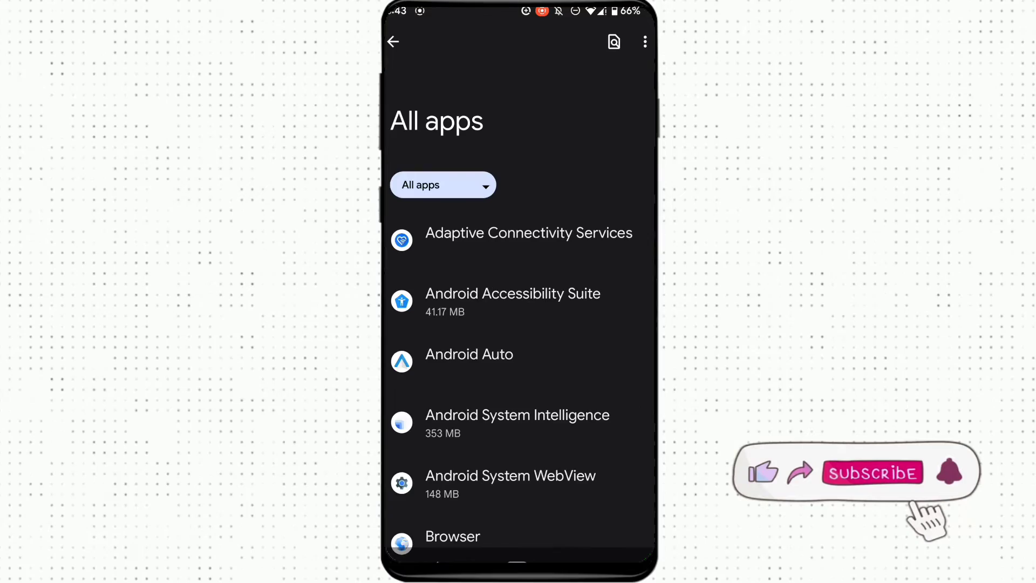
scroll(545, 387, "down", 15)
scroll(545, 365, "down", 10)
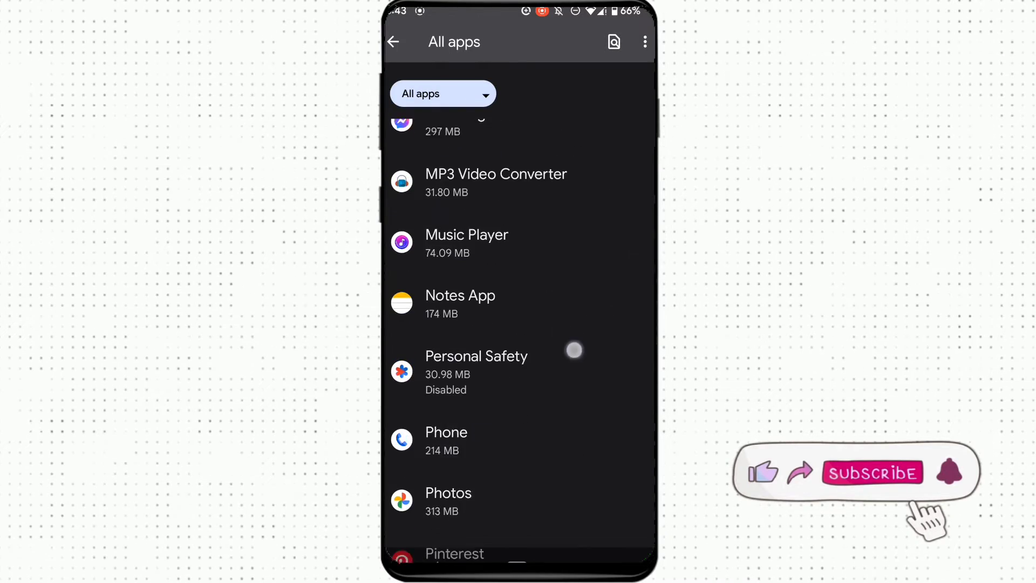
scroll(546, 387, "down", 1)
scroll(546, 387, "up", 8)
scroll(546, 387, "up", 10)
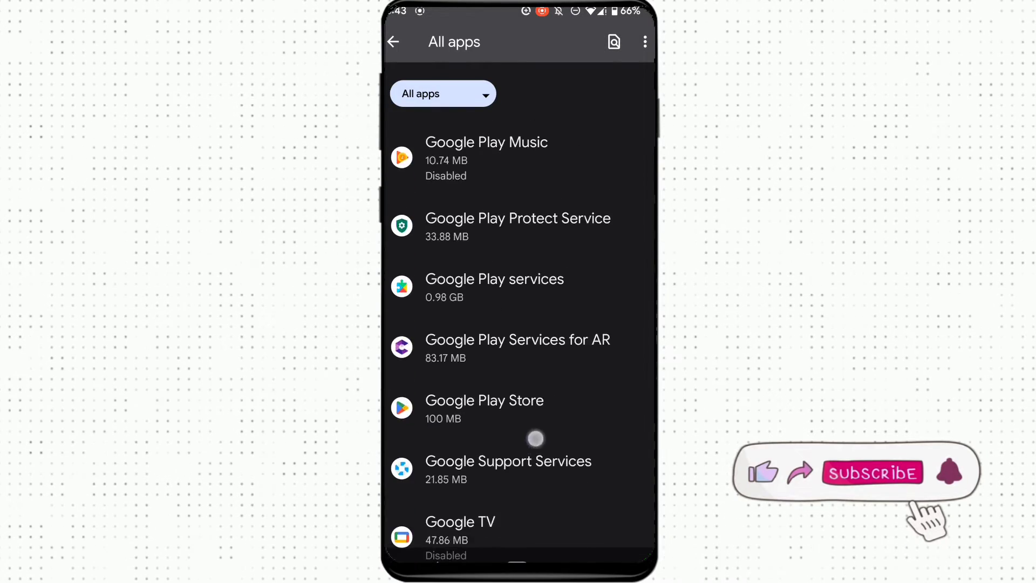
scroll(533, 436, "down", 3)
scroll(532, 459, "down", 3)
left_click(542, 405)
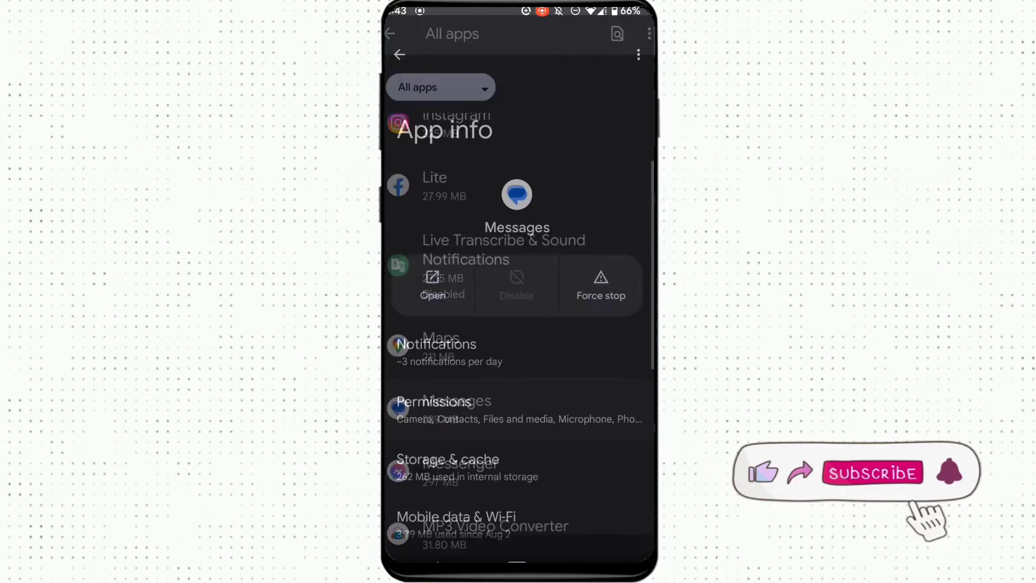
scroll(556, 370, "down", 2)
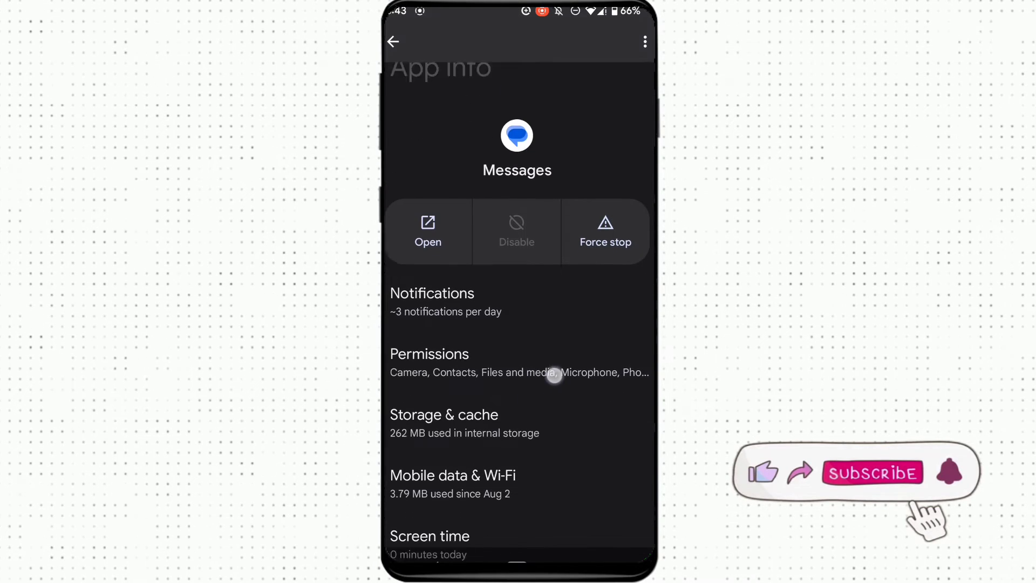
Review the Messages permissions and leave the SMS permission set to Allow.
left_click(582, 335)
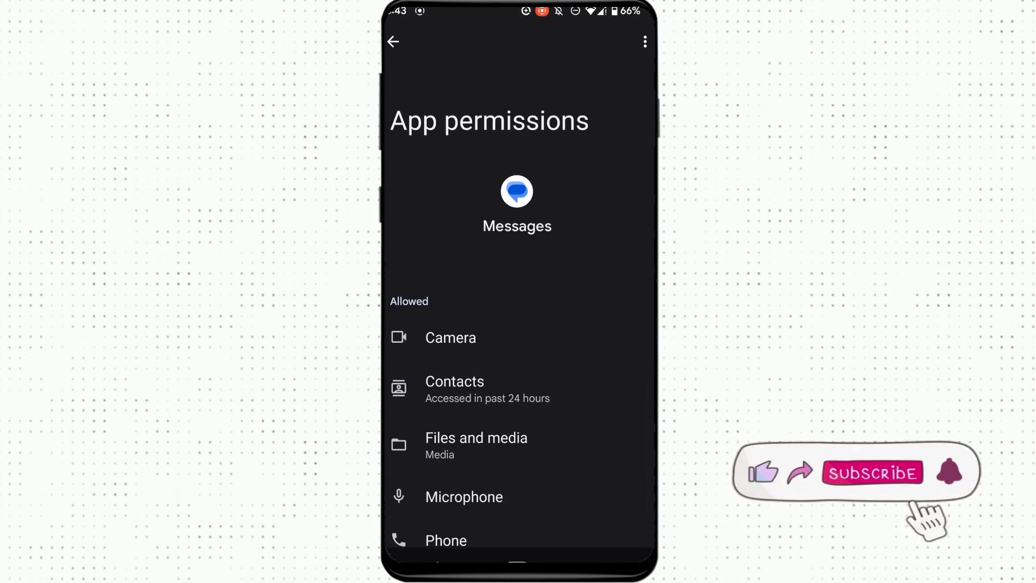
scroll(534, 421, "down", 8)
left_click(601, 299)
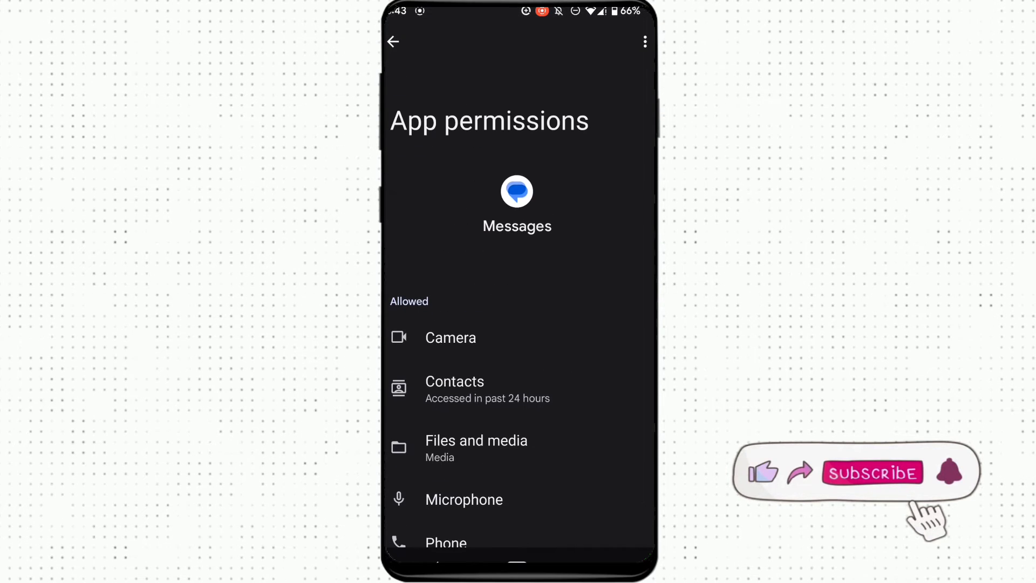
Open Messages' Storage & cache page and clear its cache.
left_click(554, 388)
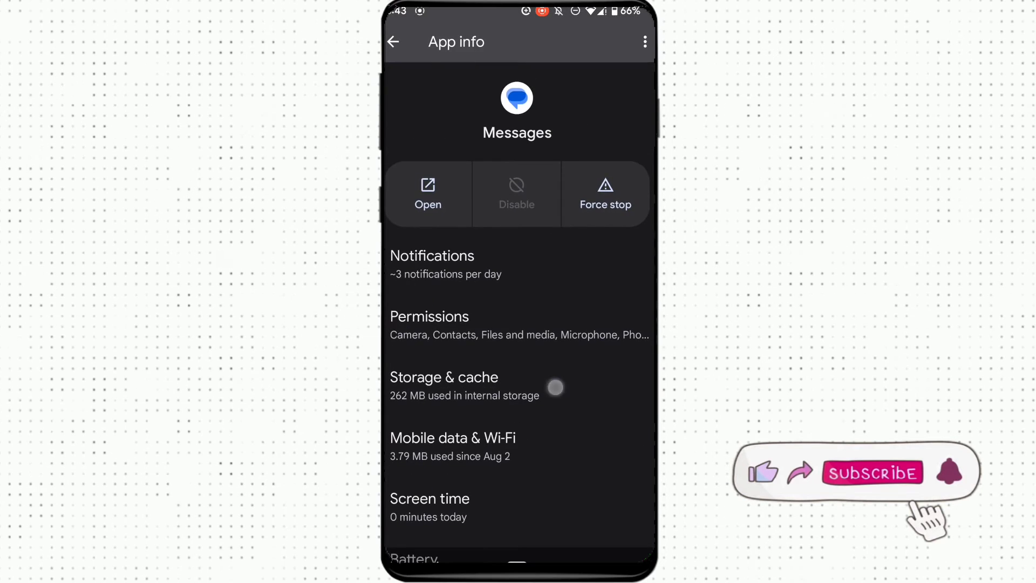
left_click(583, 302)
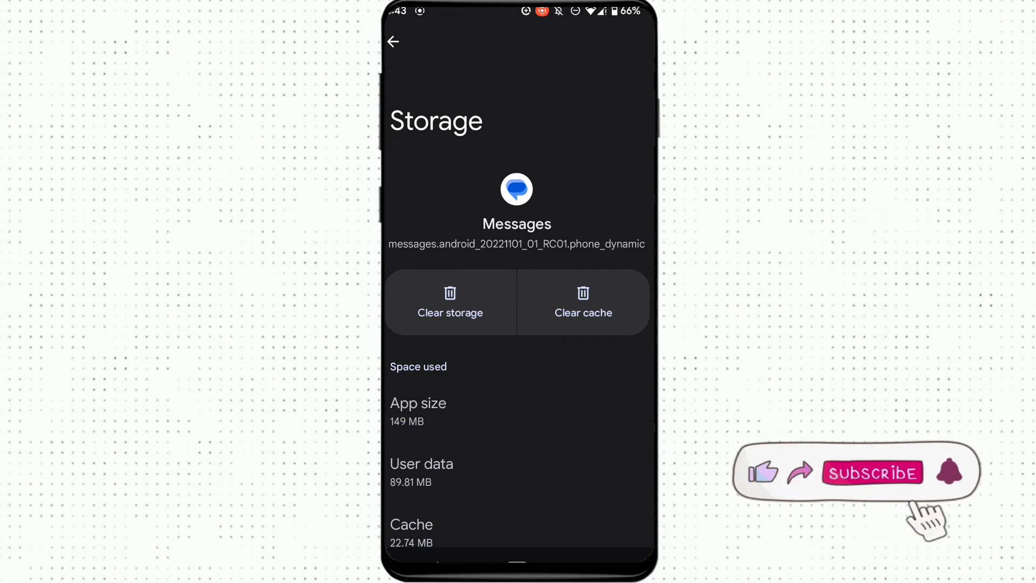
Swipe up to leave Settings and return to the home screen.
left_click_drag(516, 559, 517, 364)
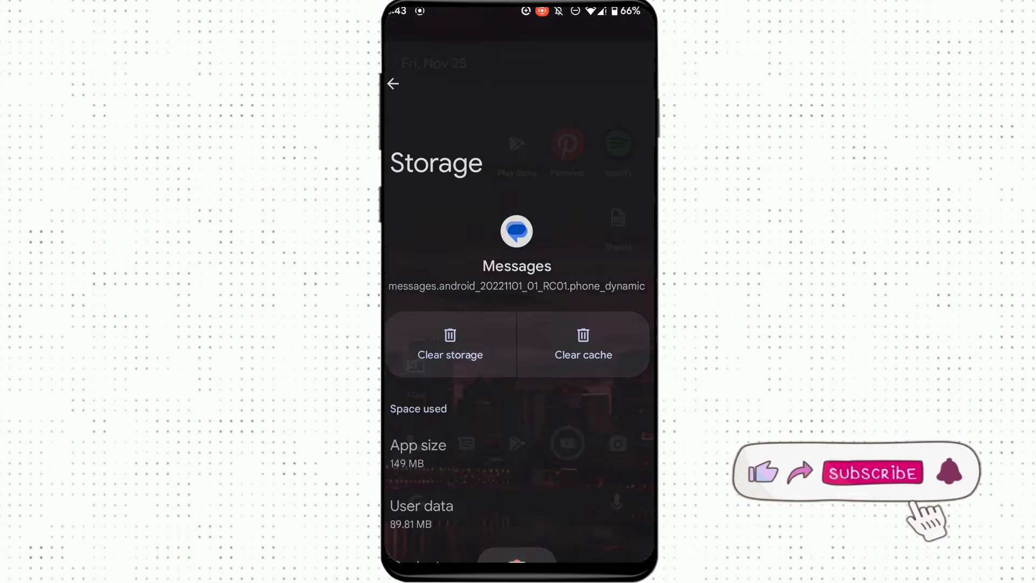